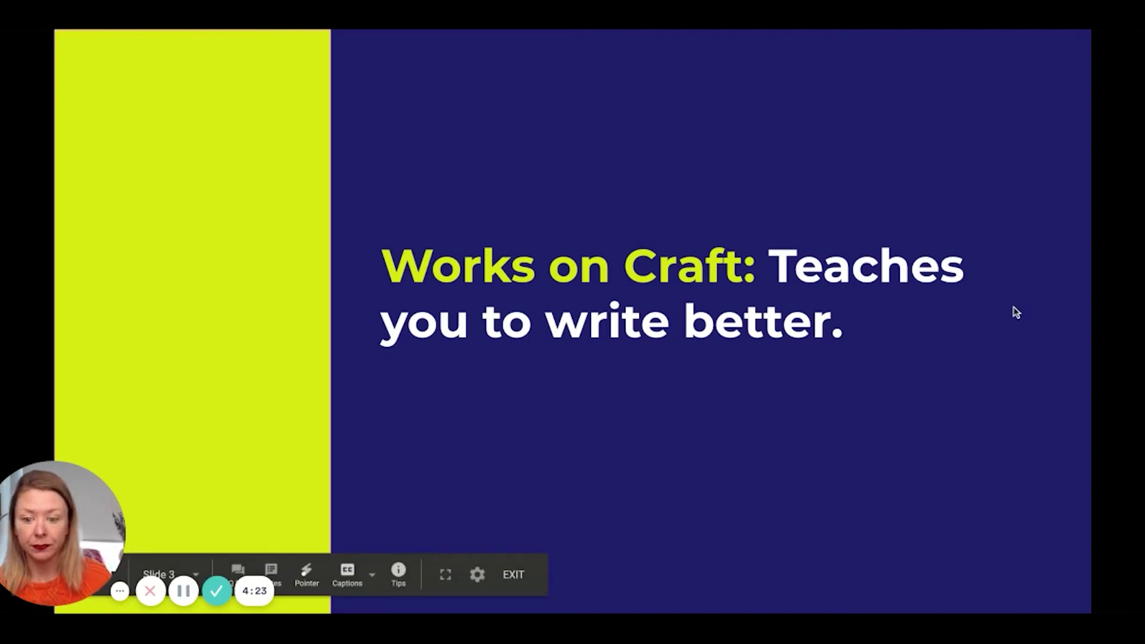
key(Right)
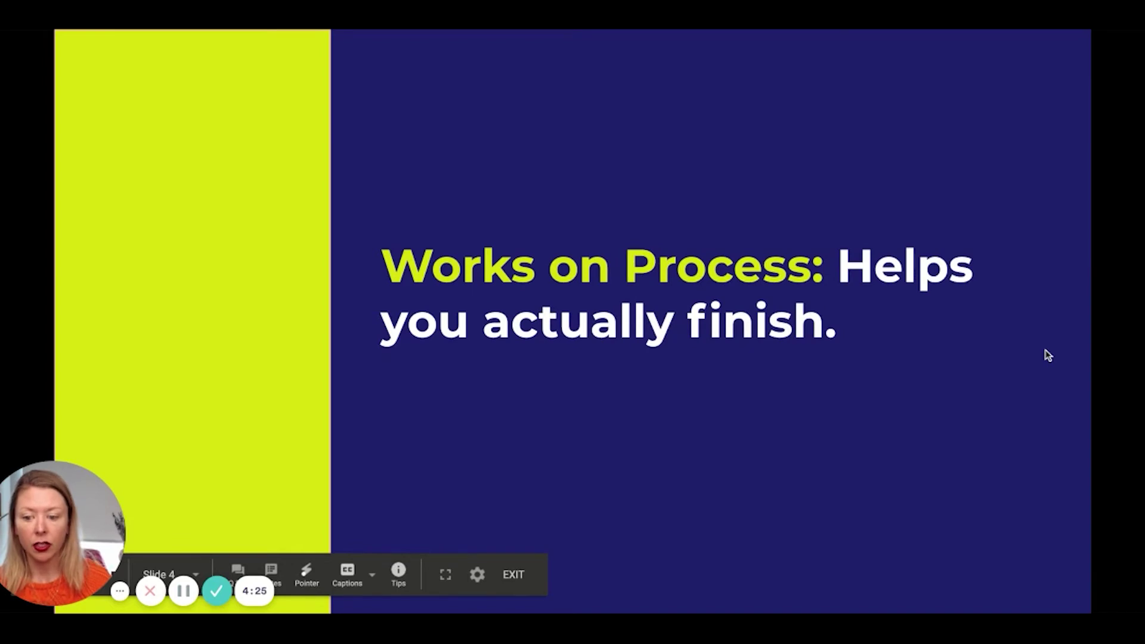